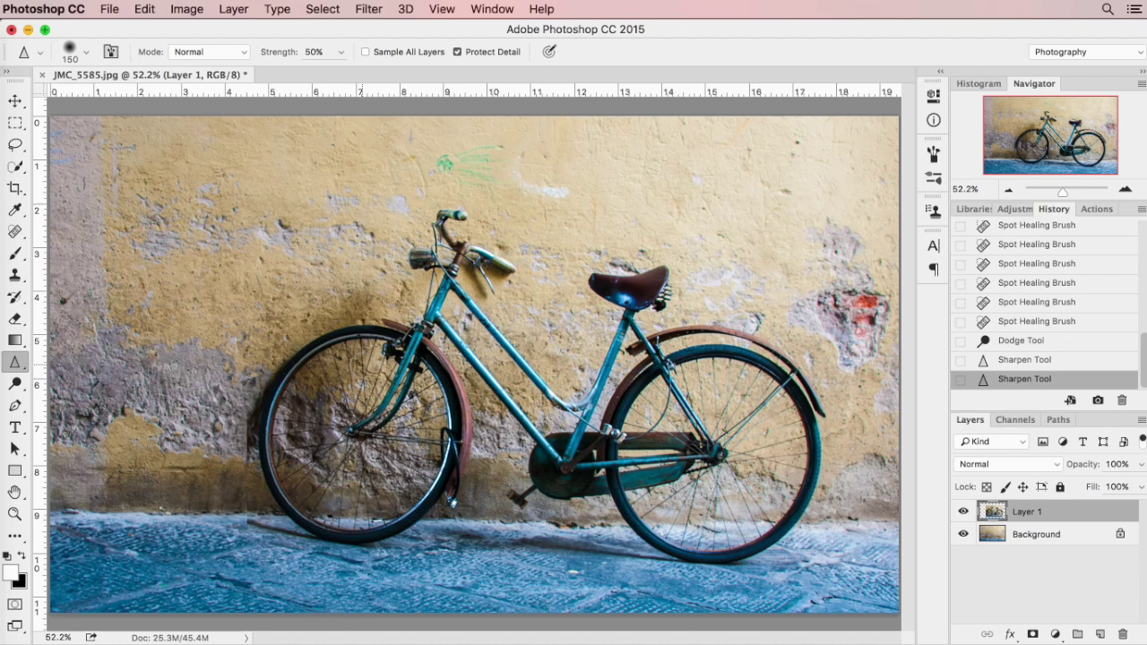
# Compare the picture with and without the bicycle layer, Layer 1, leaving that layer visible.
pyautogui.click(965, 512)
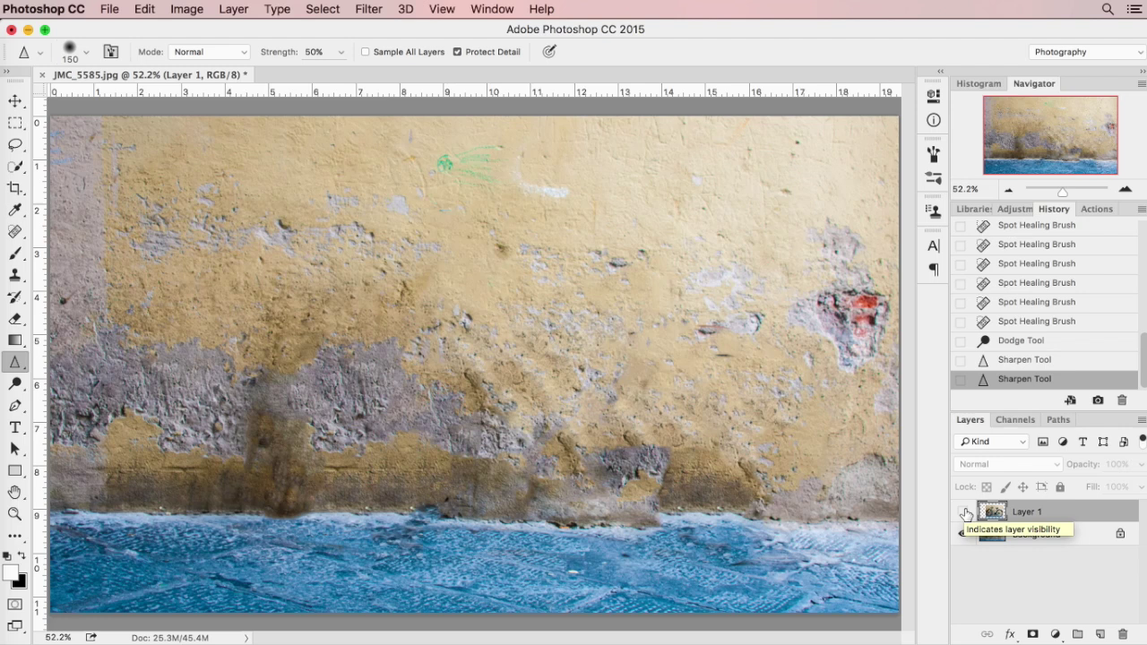
pyautogui.click(964, 512)
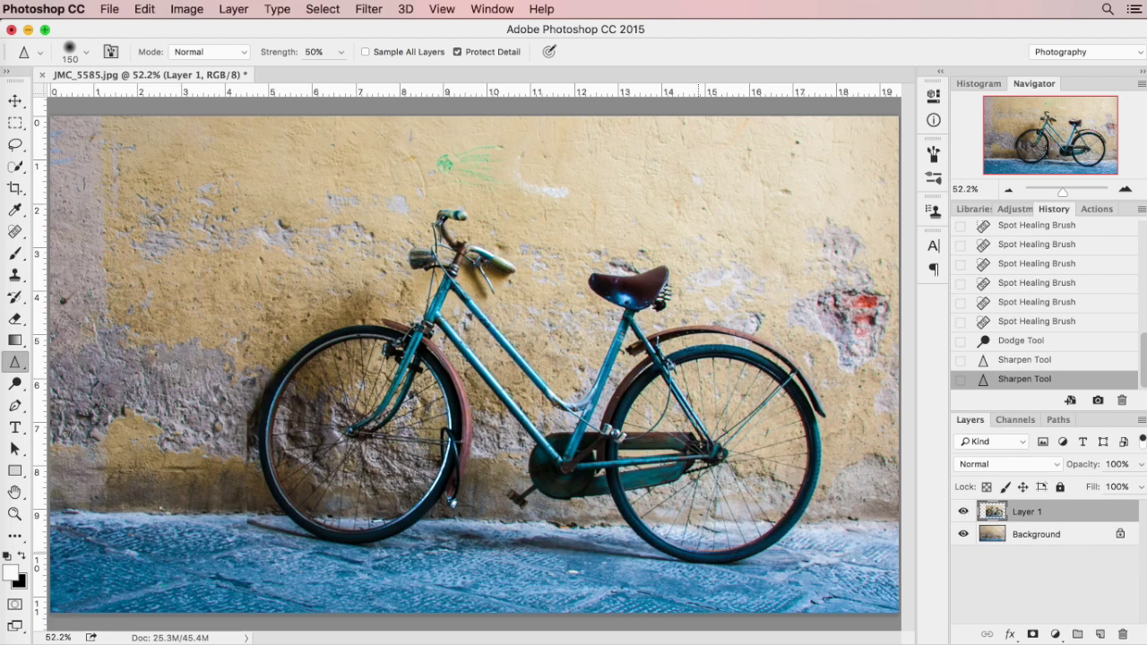
pyautogui.click(965, 512)
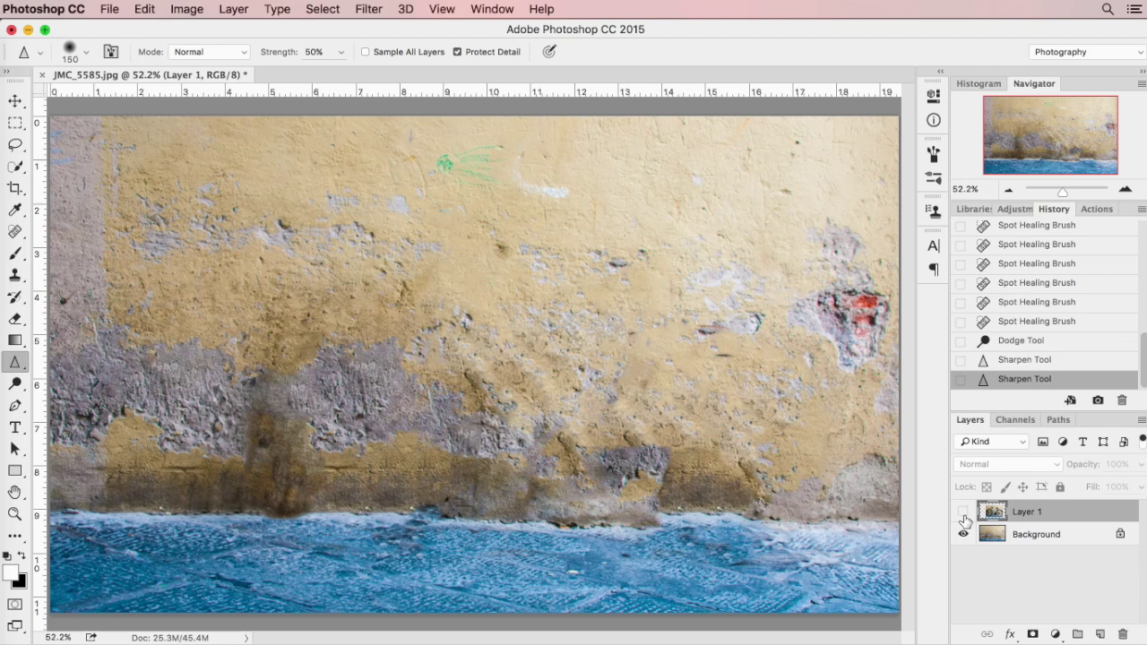
pyautogui.click(964, 512)
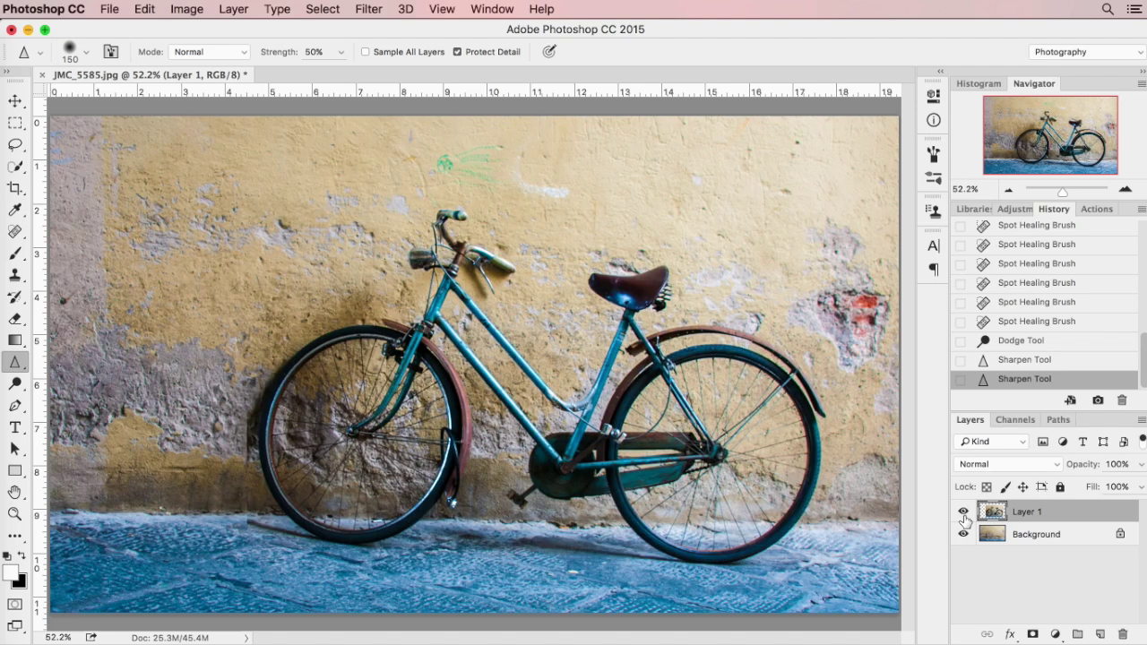
pyautogui.click(964, 512)
pyautogui.click(964, 515)
pyautogui.click(964, 512)
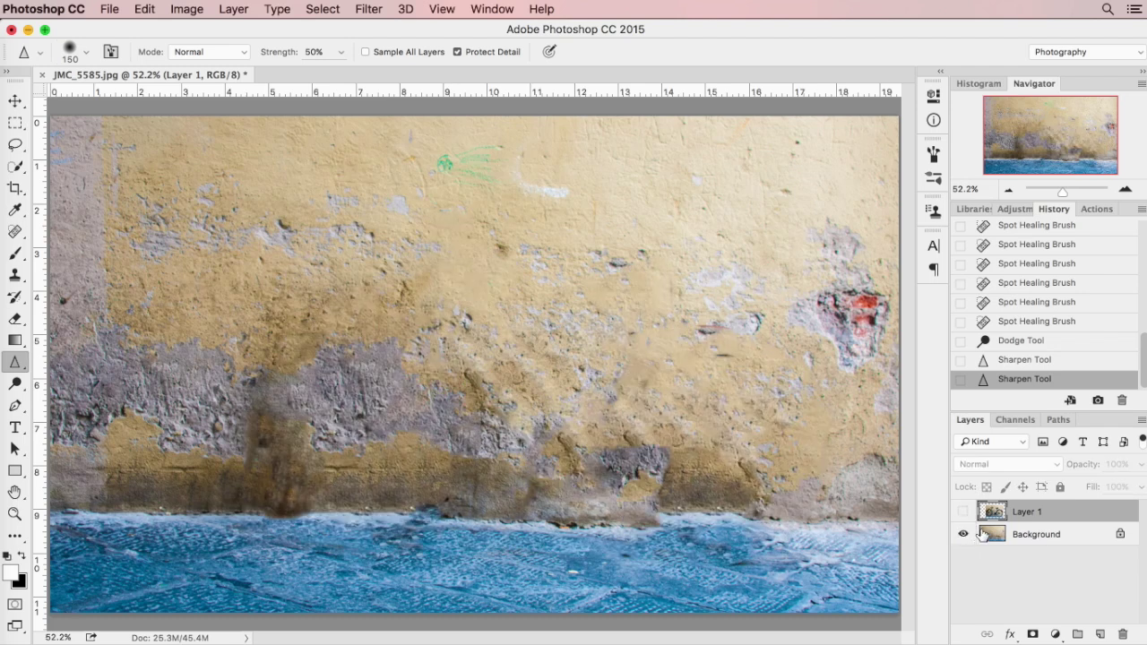
pyautogui.click(963, 512)
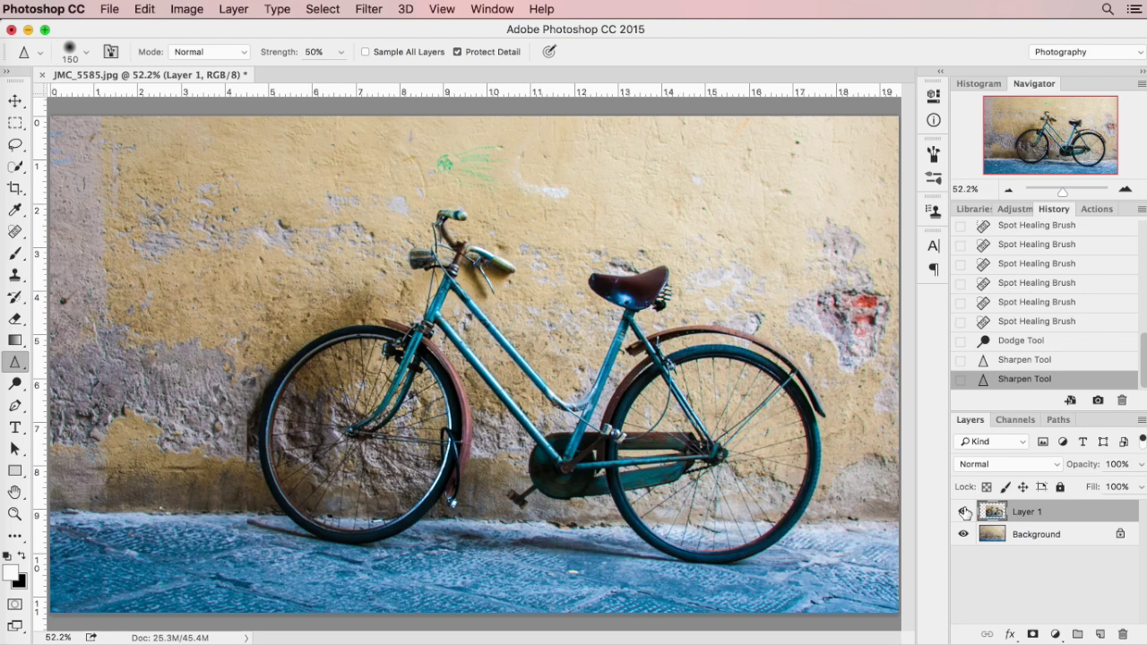
# Hide the Background layer to examine the extent of Layer 1 alone, and show the Background again.
pyautogui.click(964, 535)
pyautogui.click(964, 536)
pyautogui.click(964, 535)
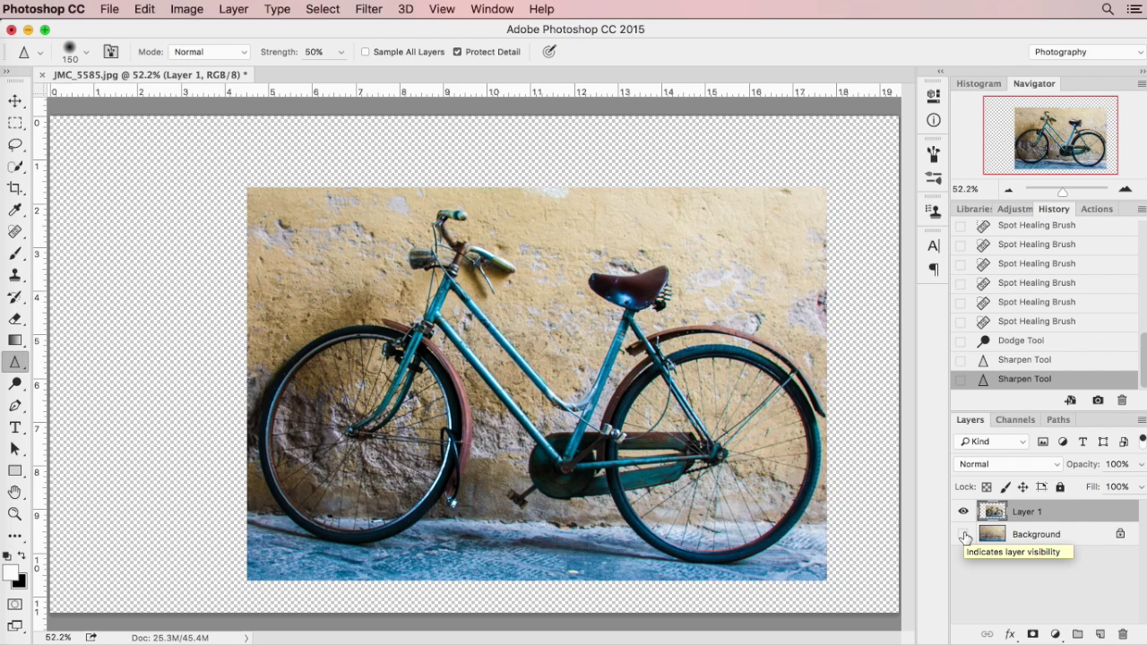
pyautogui.click(964, 535)
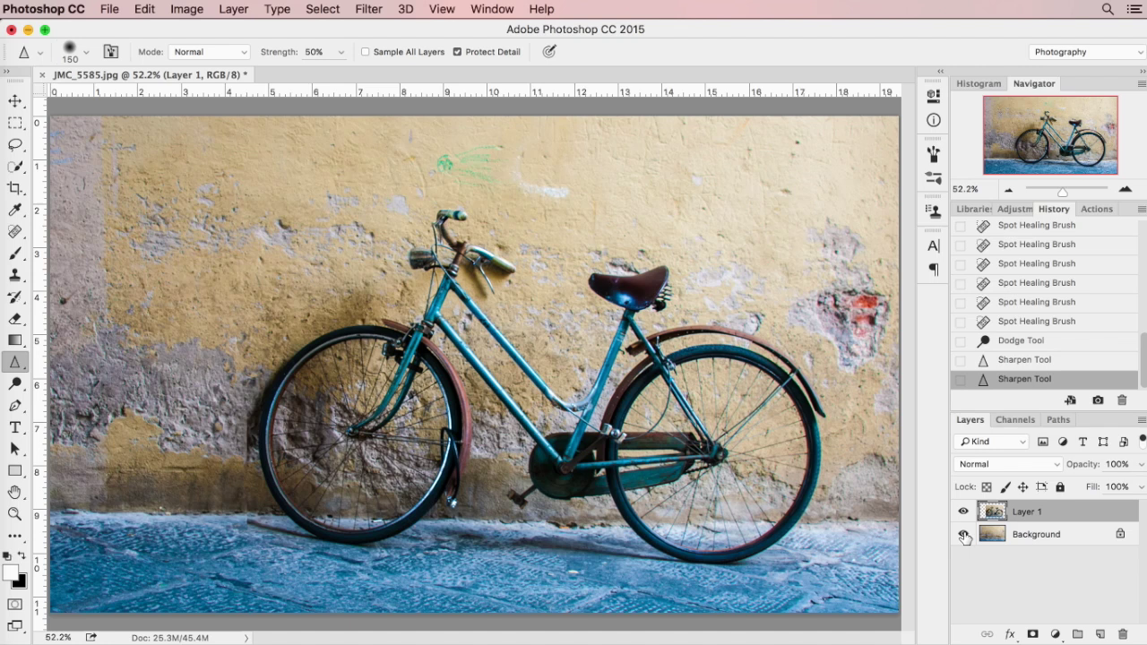
# Convert the locked Background into a regular layer named Layer 0 with Normal mode and 100% opacity.
pyautogui.doubleClick(1036, 536)
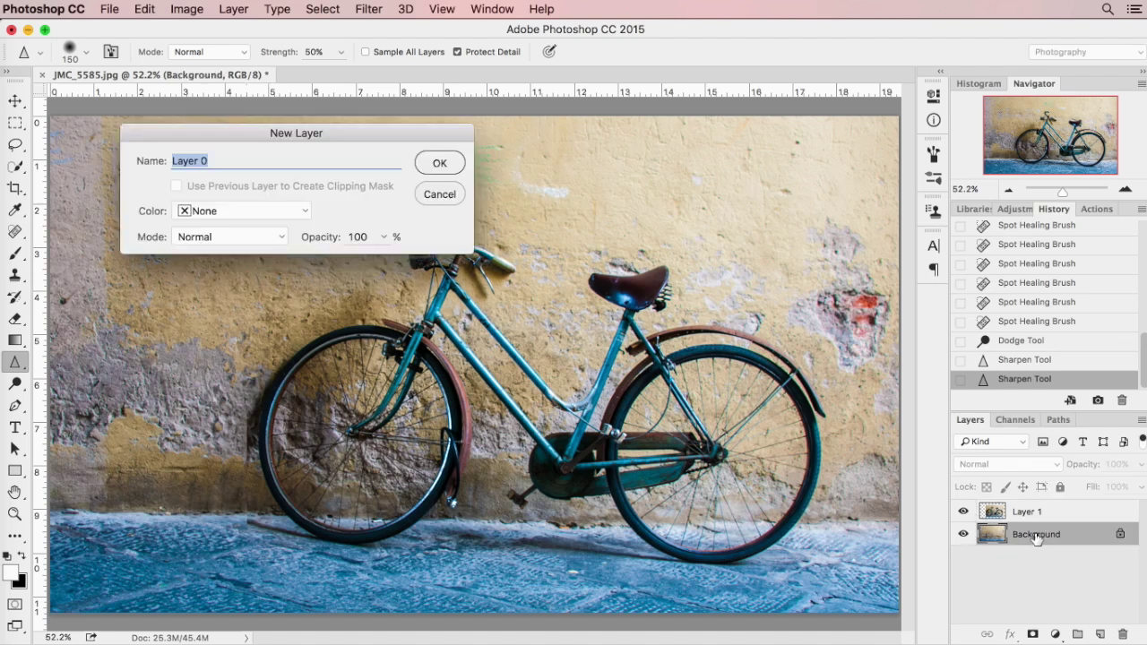
pyautogui.click(439, 163)
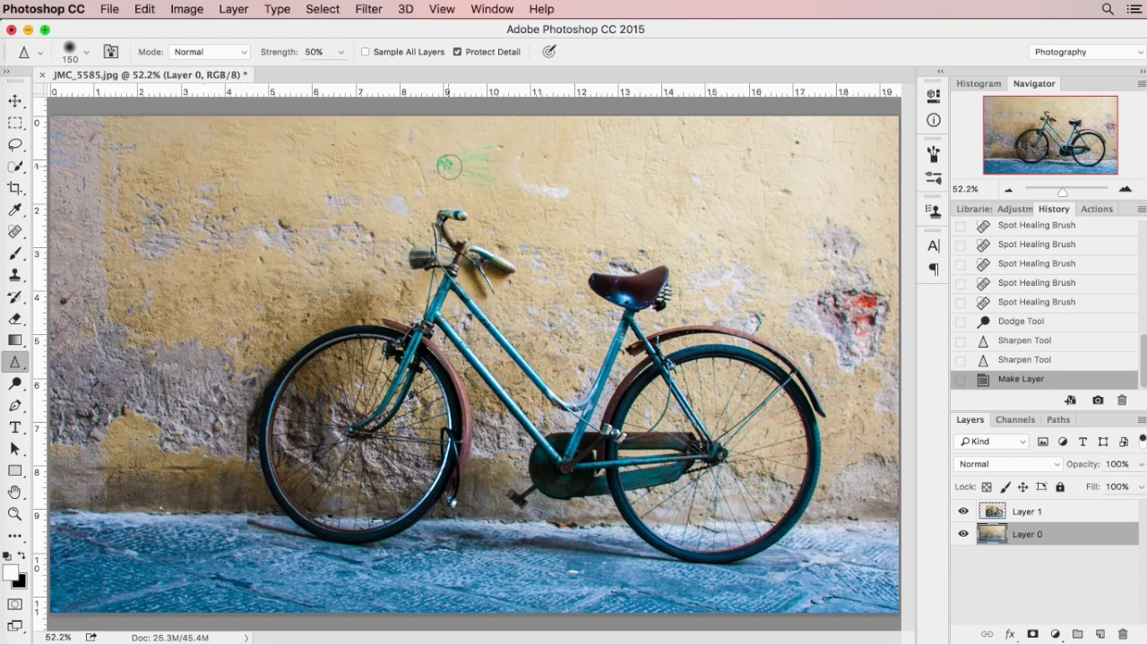
# Try moving Layer 1 beneath Layer 0 in the layer stack, and return it to the top.
pyautogui.click(1046, 517)
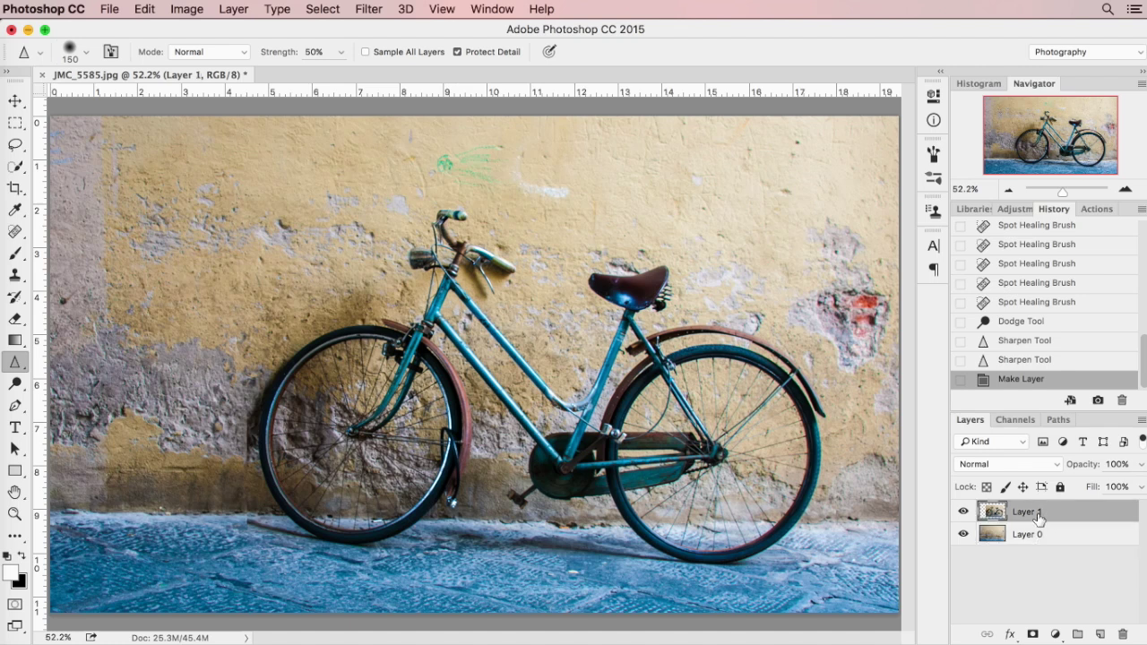
pyautogui.moveTo(1038, 519); pyautogui.dragTo(1037, 553)
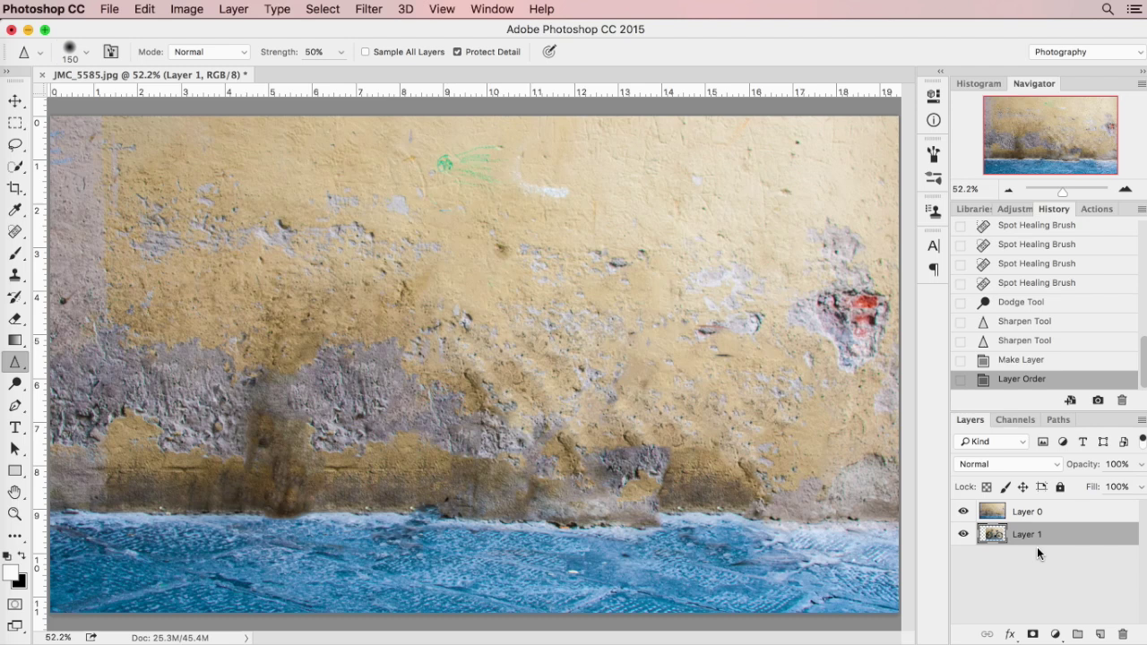
pyautogui.moveTo(1033, 535); pyautogui.dragTo(1030, 512)
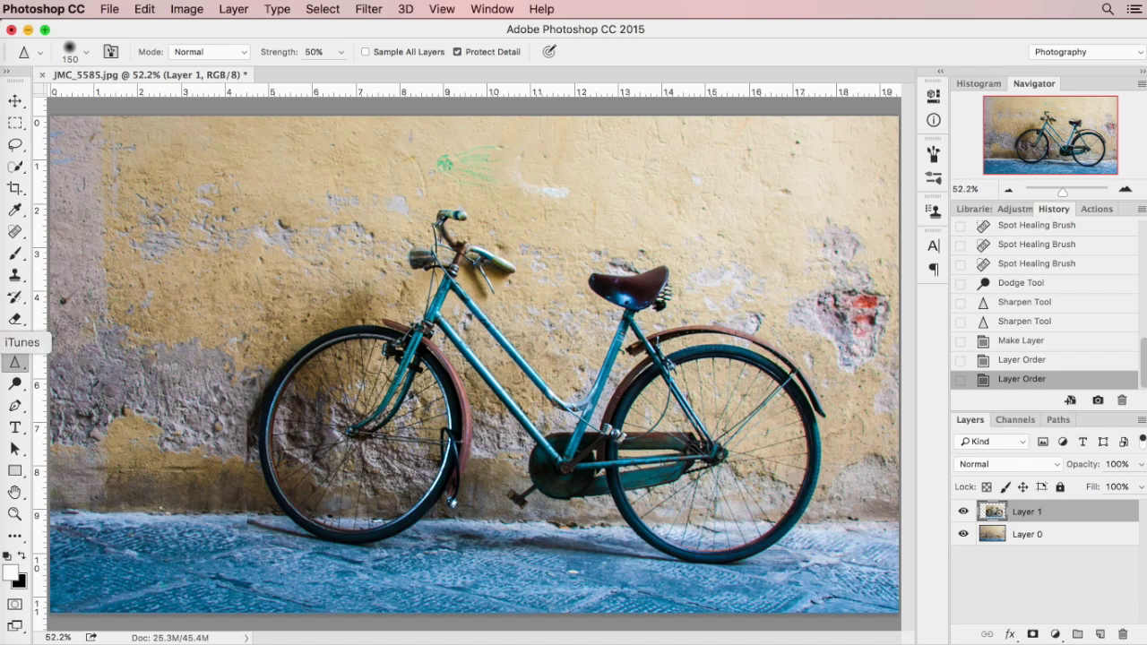
# Add the text "I Love Italy" on the wall to the upper left of the bicycle.
pyautogui.click(19, 434)
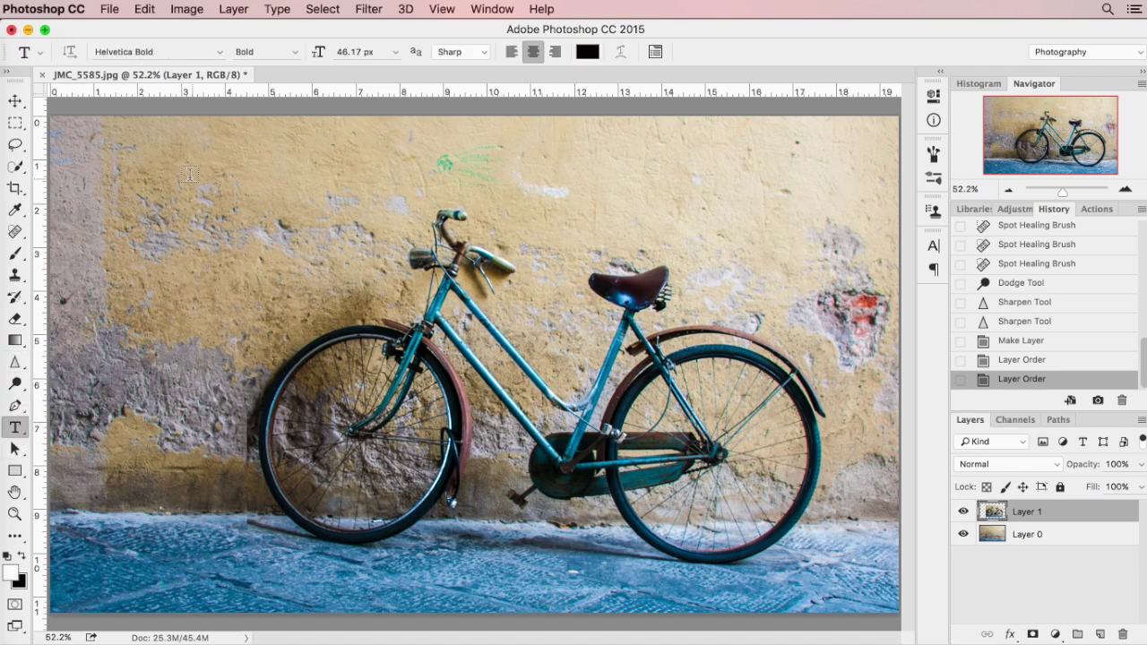
pyautogui.click(154, 195)
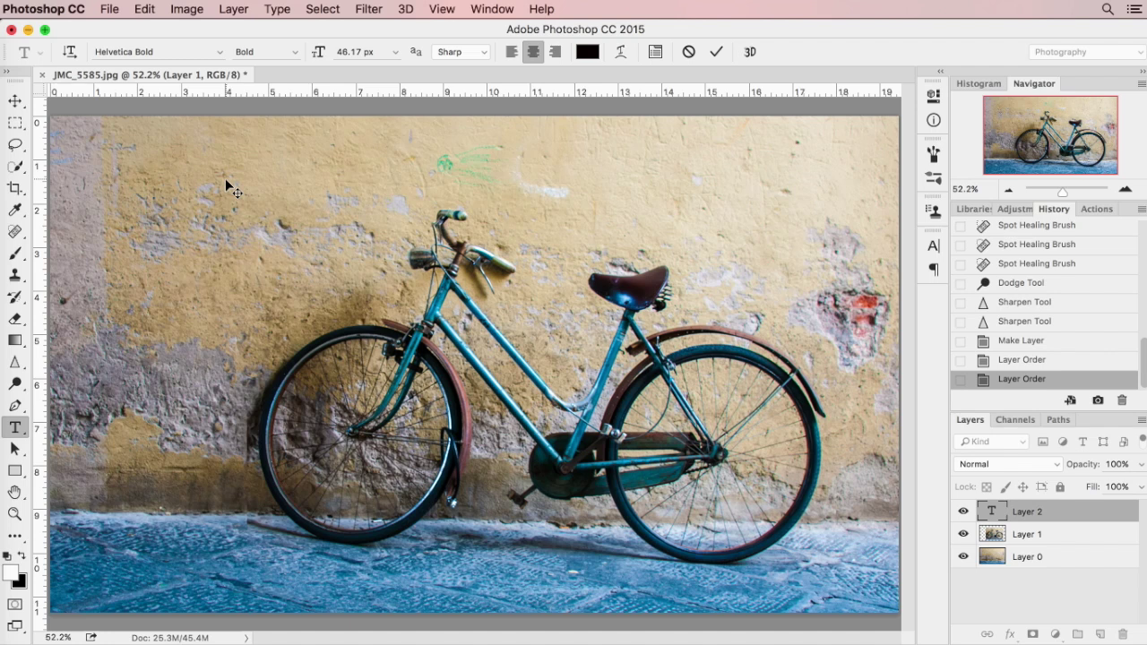
pyautogui.write('I Love Italy')
pyautogui.click(714, 52)
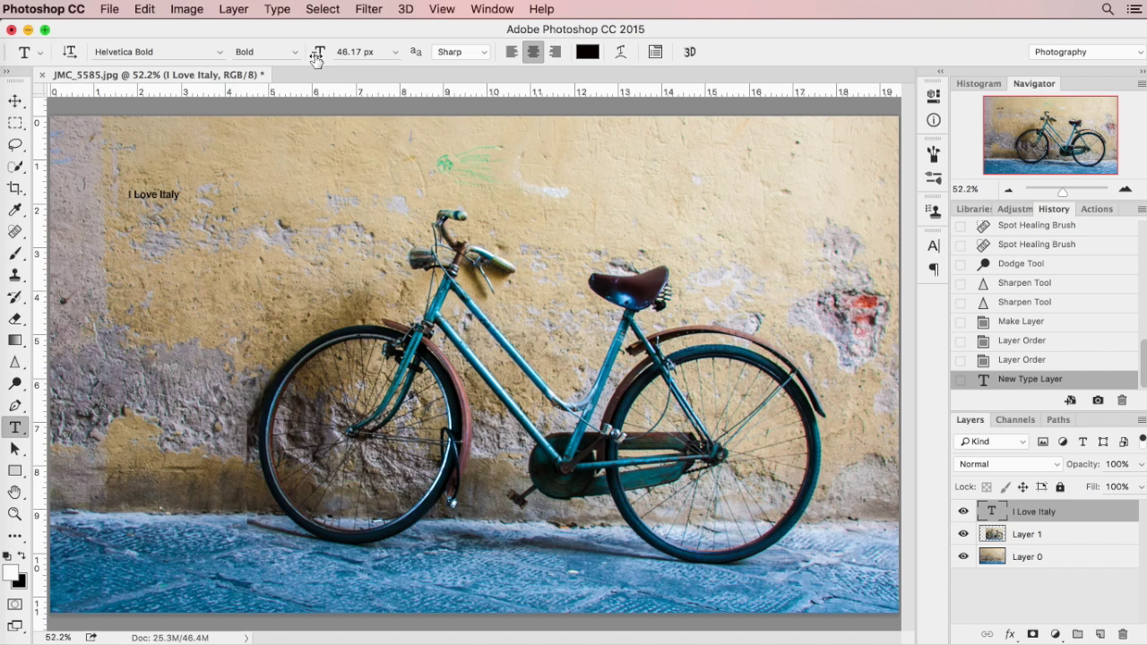
# Enlarge the "I Love Italy" text to about 212 px and move it right so the whole phrase fits in the image.
pyautogui.moveTo(315, 59); pyautogui.dragTo(345, 58)
pyautogui.click(25, 105)
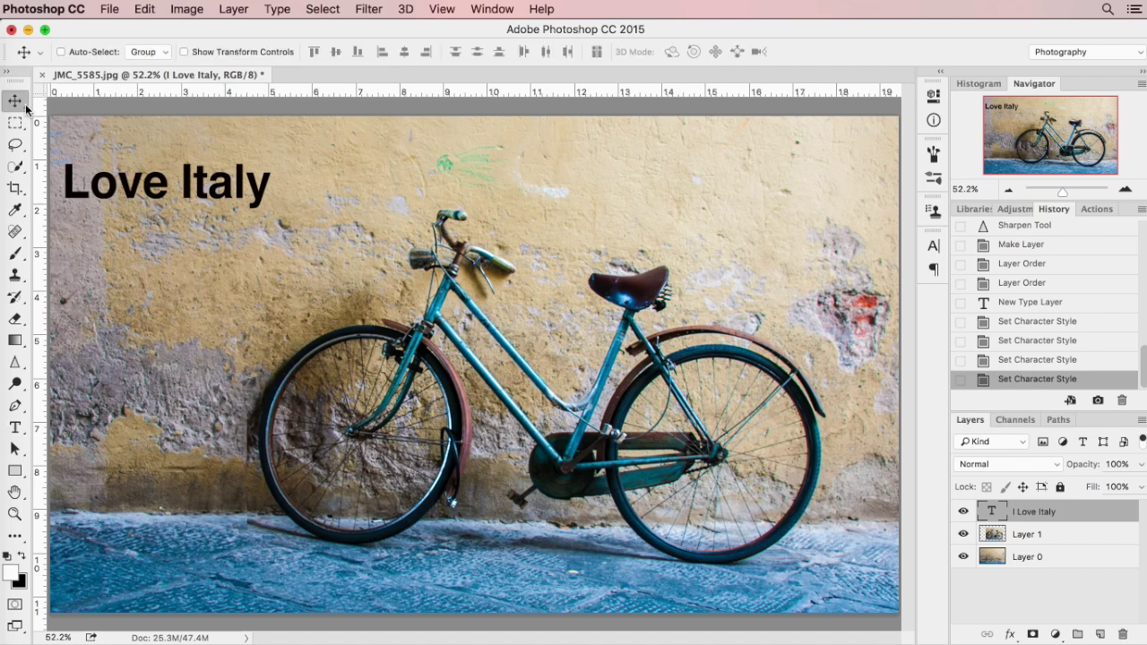
pyautogui.moveTo(150, 204); pyautogui.dragTo(246, 207)
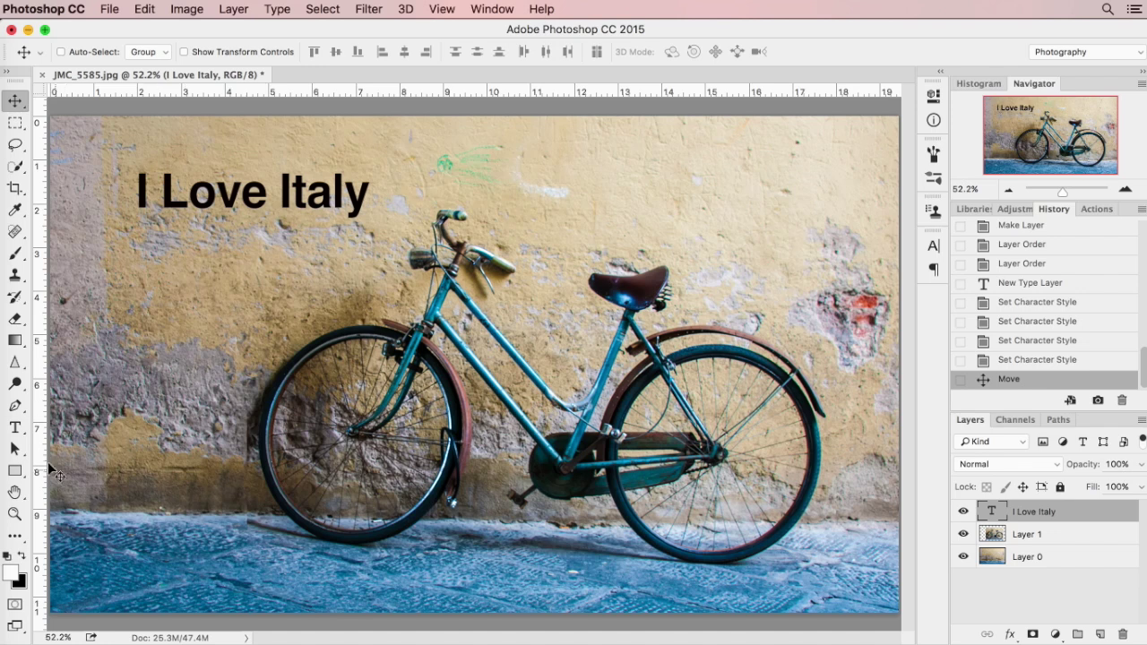
# Change the font of the "I Love Italy" text to Graphite Std Bold.
pyautogui.click(16, 429)
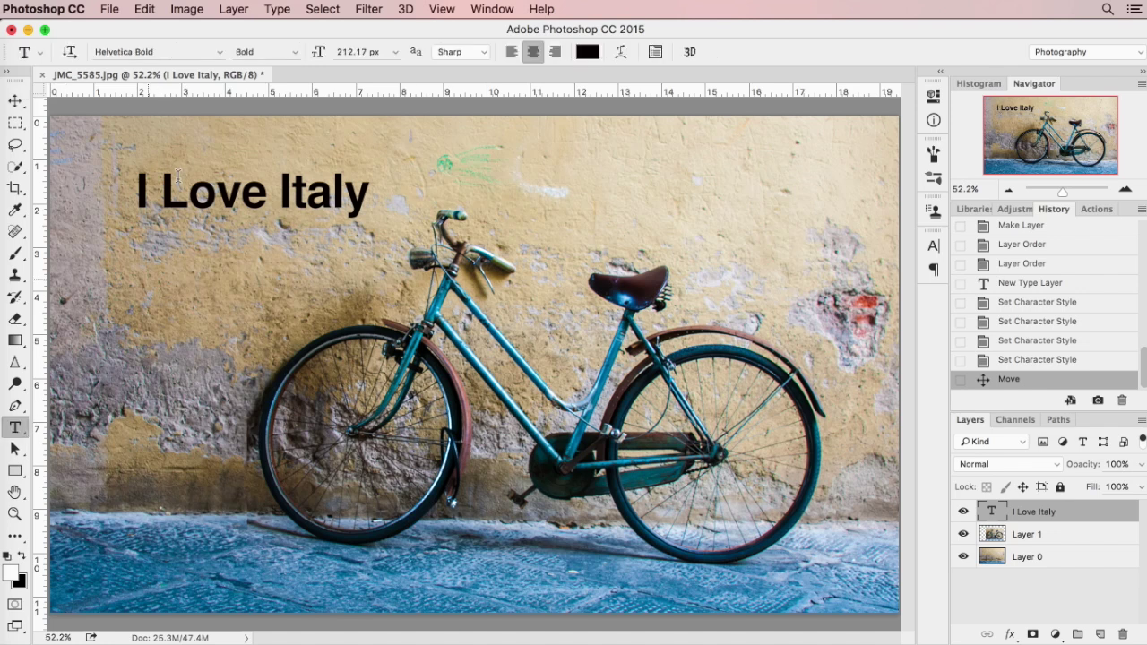
pyautogui.click(218, 52)
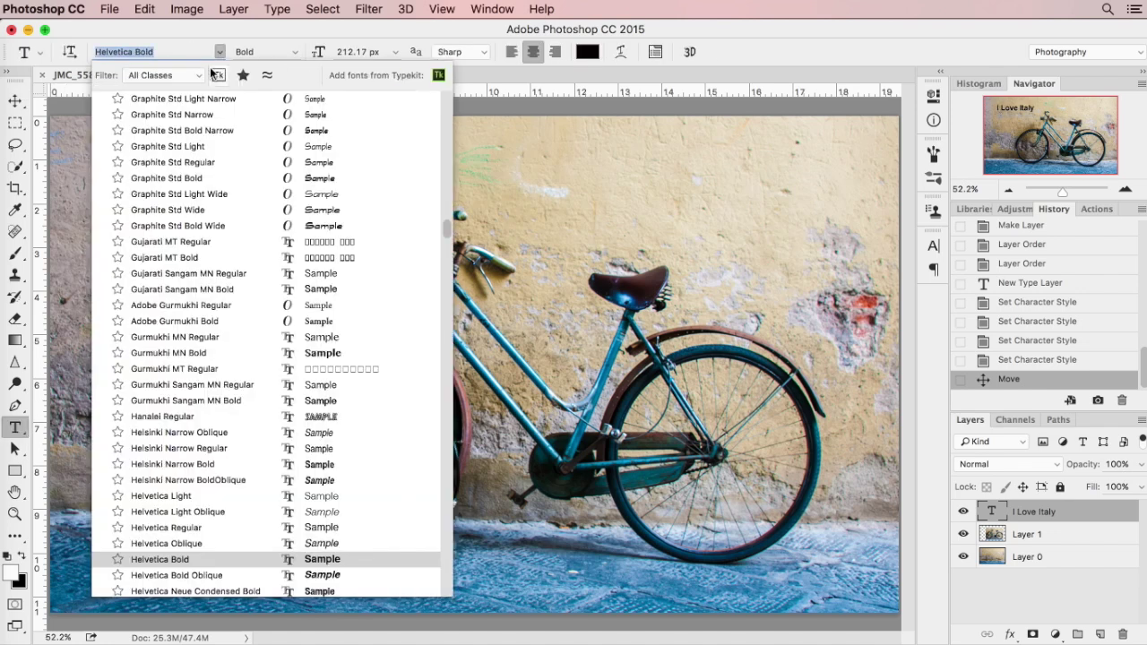
pyautogui.click(213, 179)
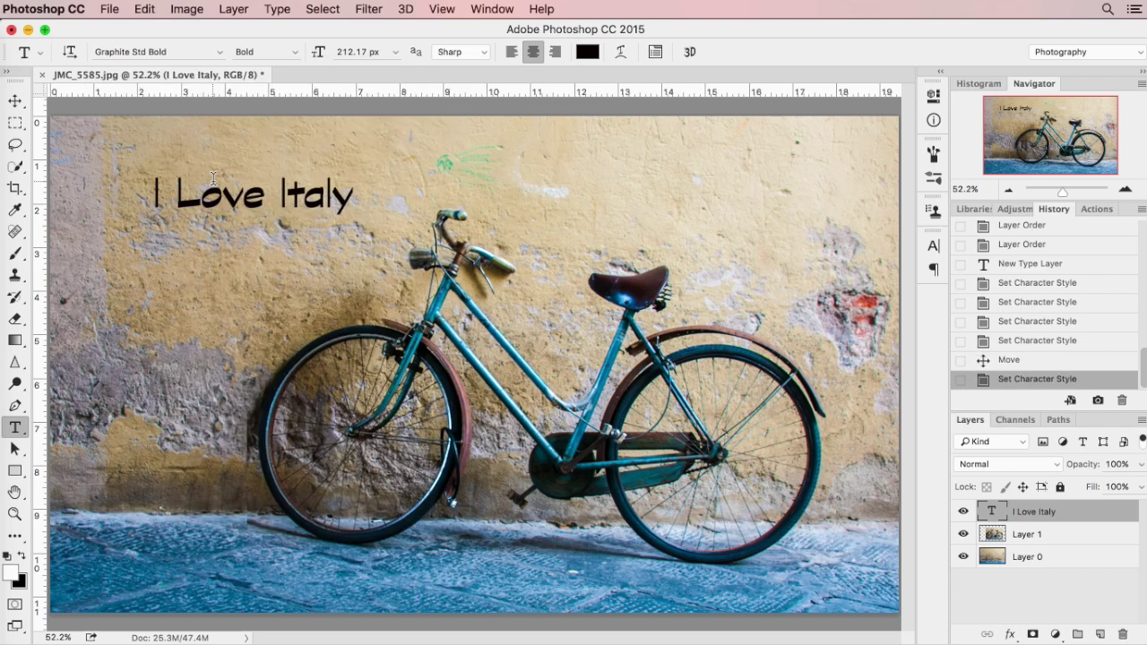
# Enlarge the "I Love Italy" text slightly and move it a little down and left on the wall.
pyautogui.moveTo(312, 53); pyautogui.dragTo(348, 55)
pyautogui.click(15, 100)
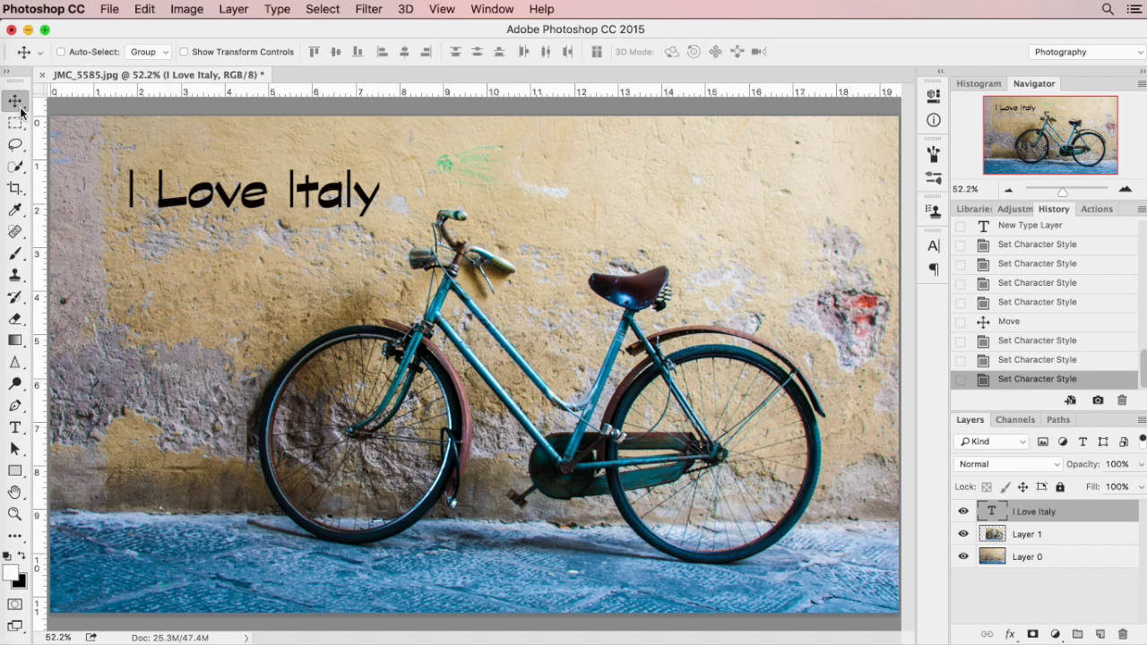
pyautogui.moveTo(324, 204); pyautogui.dragTo(313, 199)
pyautogui.moveTo(297, 211); pyautogui.dragTo(305, 220)
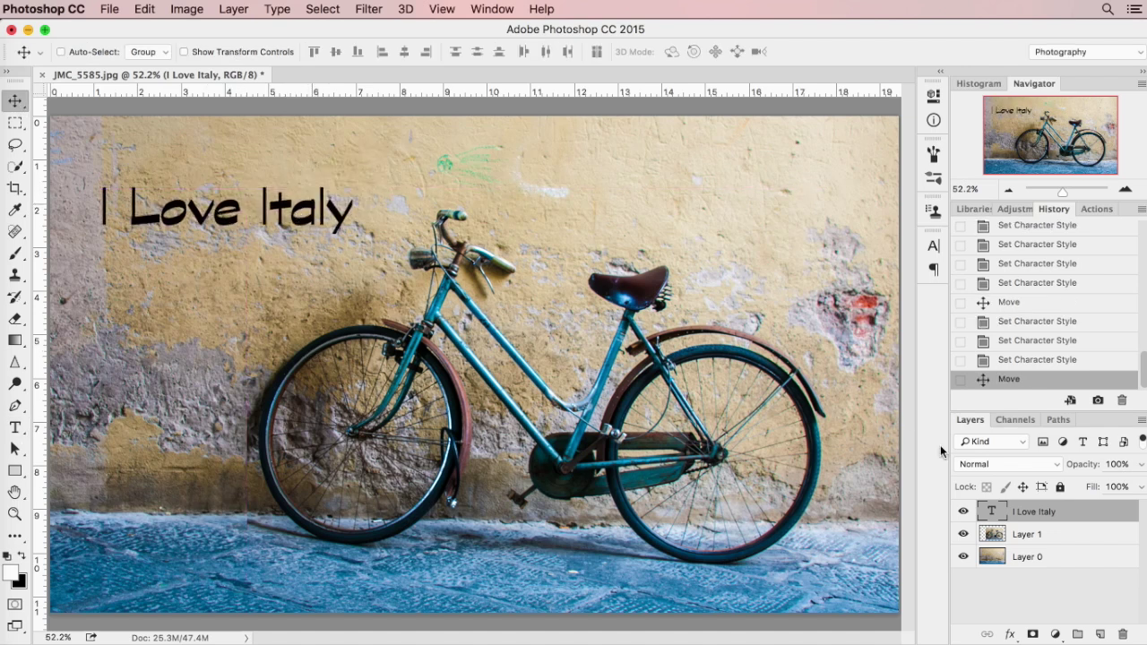
# Hide and show the text layer, Layer 1 and Layer 0 in turn to examine what each contributes.
pyautogui.click(964, 512)
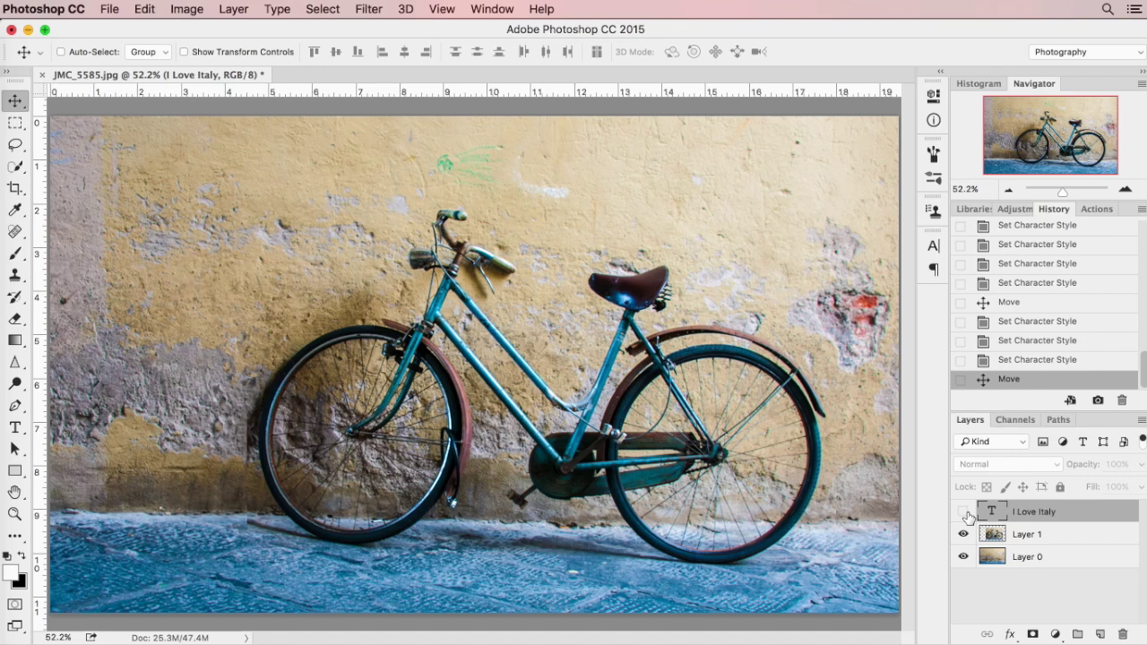
pyautogui.click(964, 515)
pyautogui.click(963, 513)
pyautogui.click(963, 513)
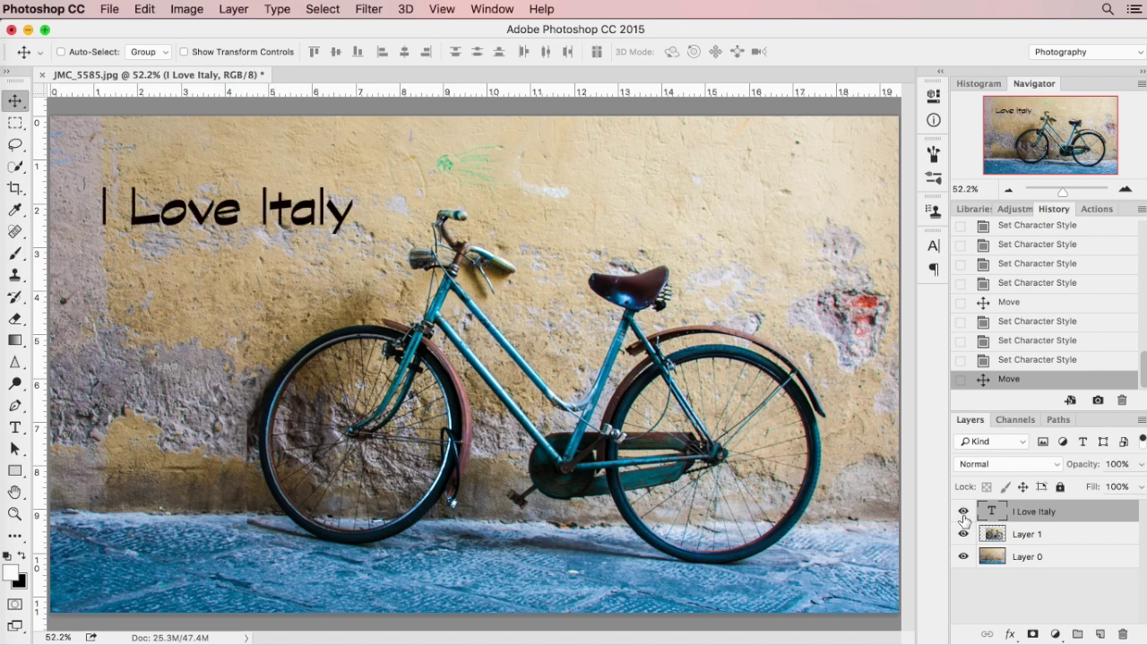
pyautogui.click(964, 534)
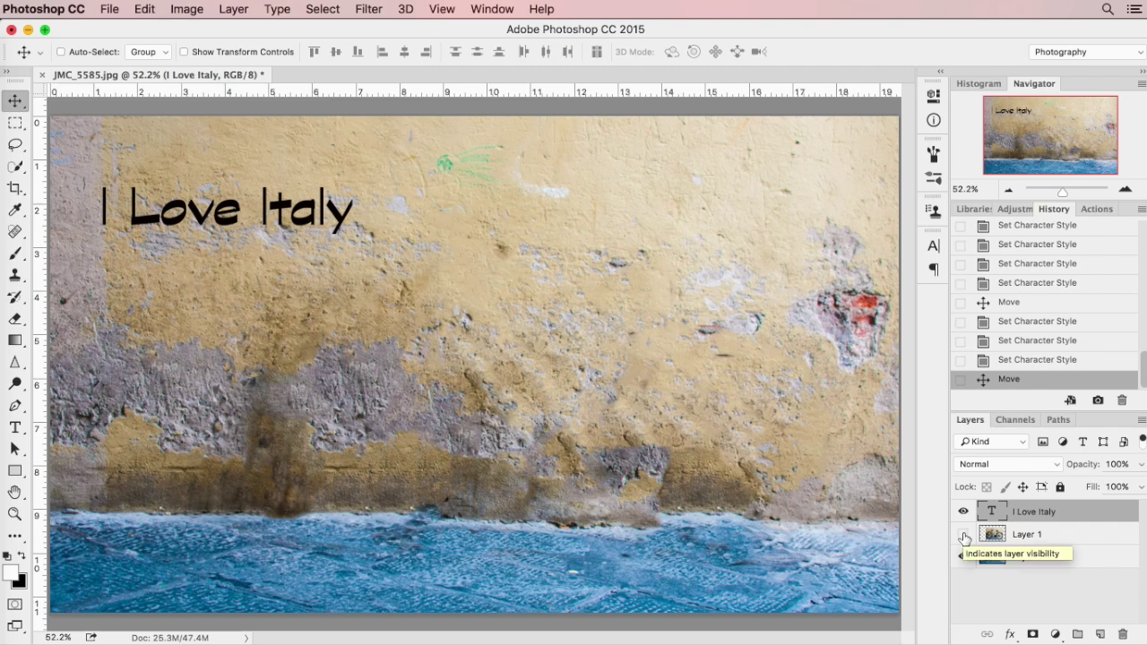
pyautogui.click(963, 535)
pyautogui.click(963, 558)
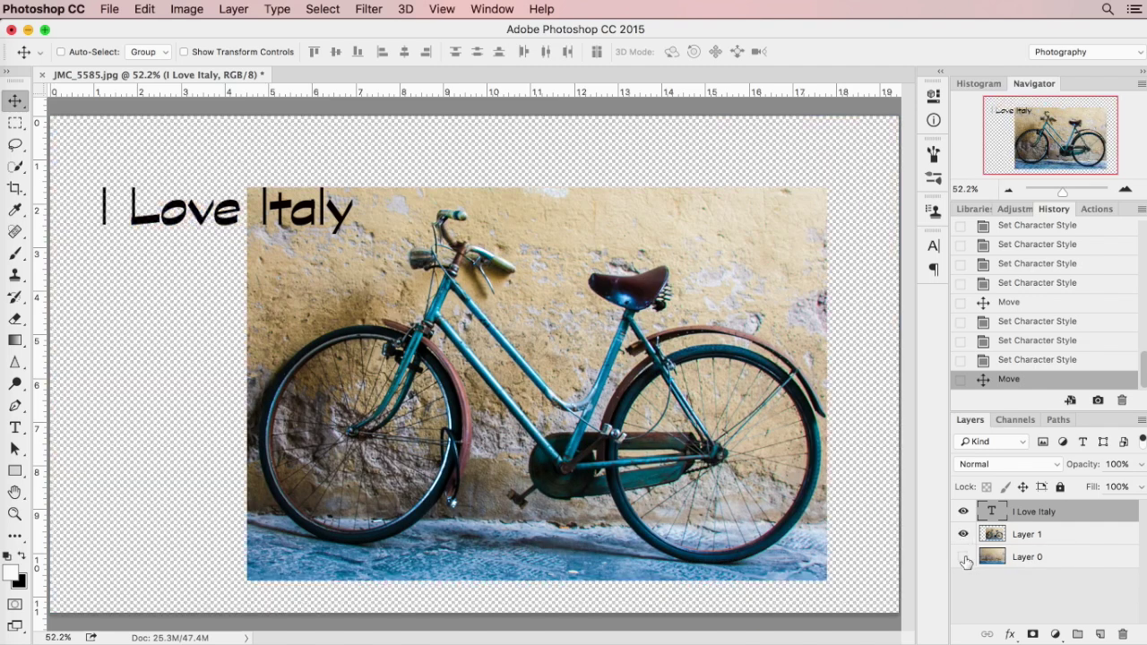
pyautogui.click(964, 558)
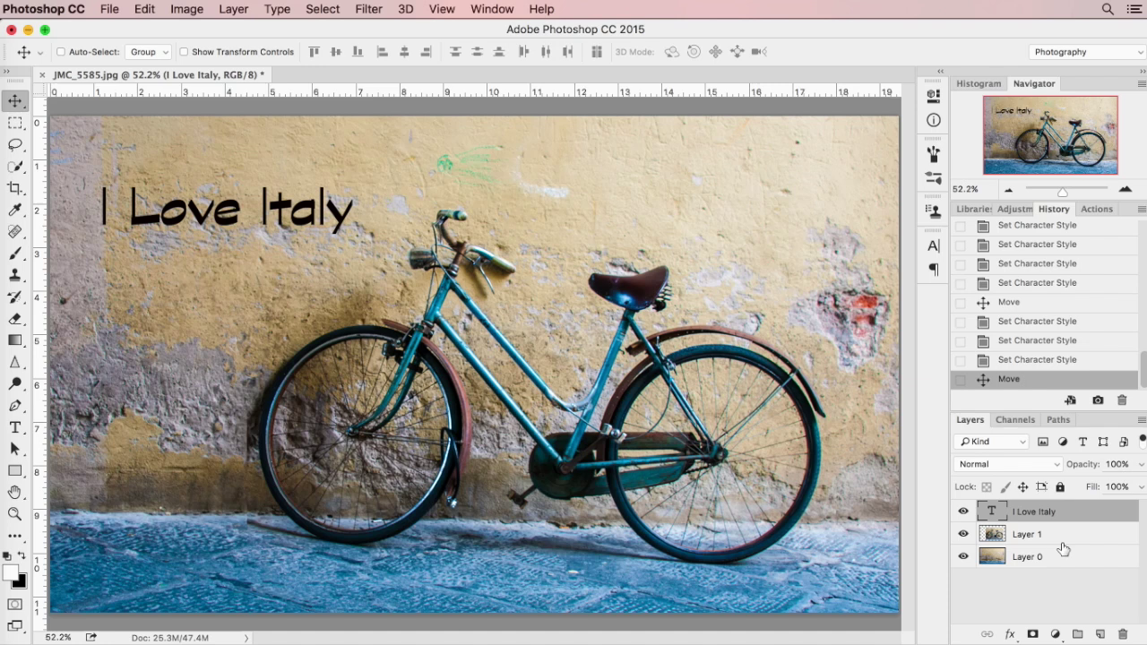
# Review the layer commands and the Save As options for a layered Photoshop file, without saving.
pyautogui.click(1142, 421)
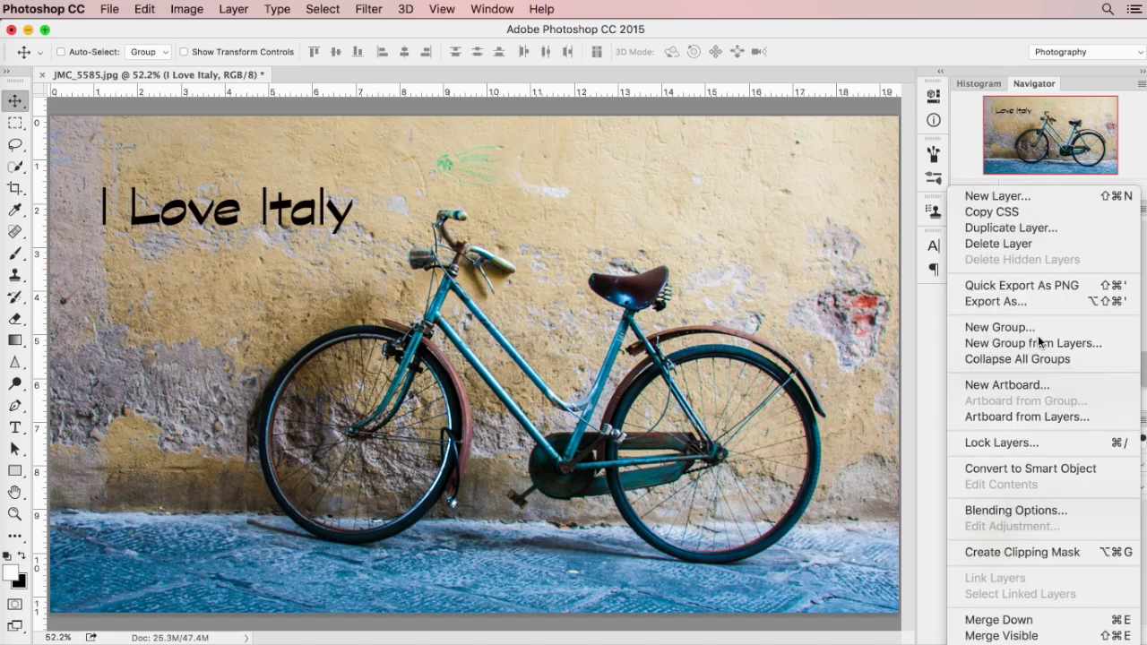
pyautogui.click(191, 112)
pyautogui.click(108, 8)
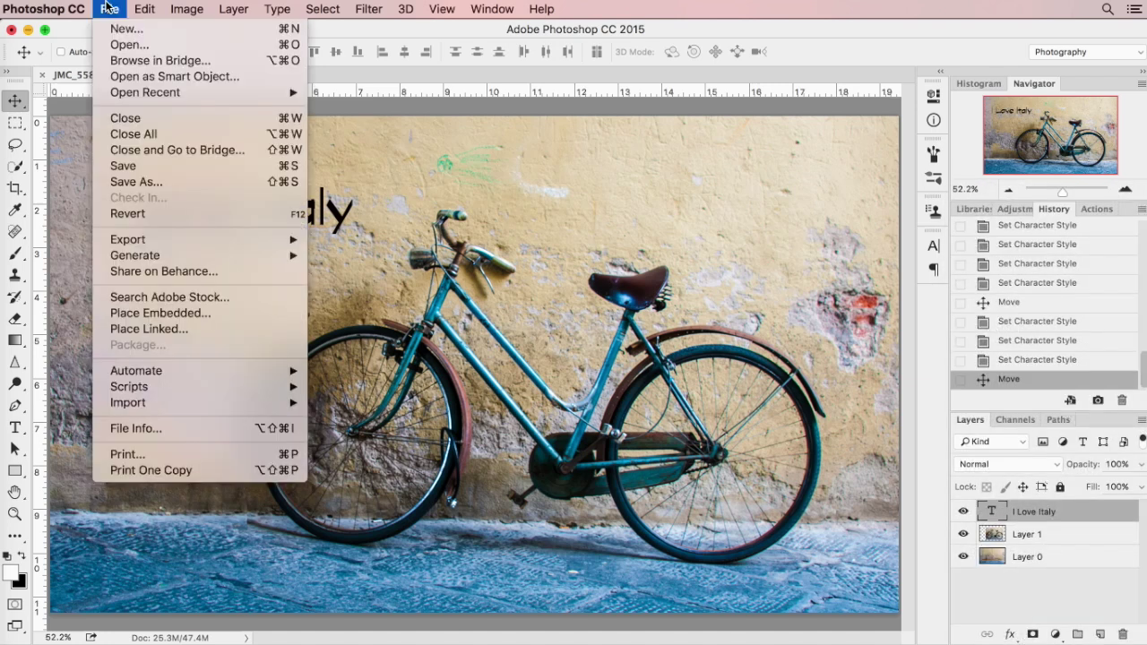
pyautogui.click(134, 183)
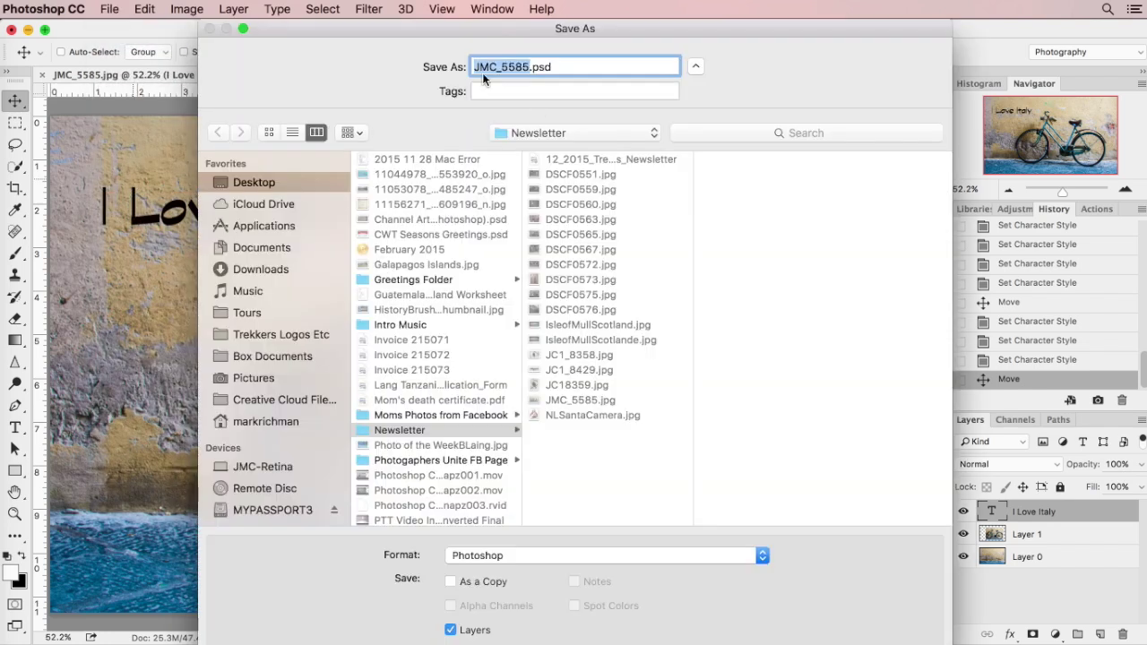
pyautogui.press('Escape')
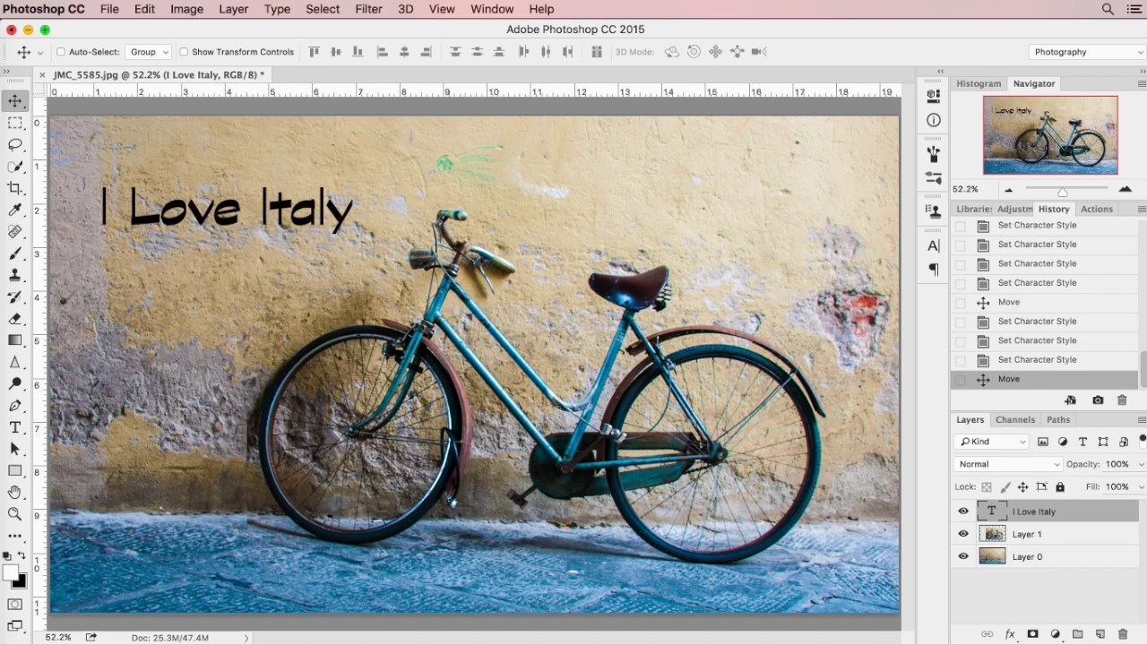
# Select the "I Love Italy" text layer together with Layer 1 and merge them into one layer, keeping Layer 0 separate.
pyautogui.click(1141, 420)
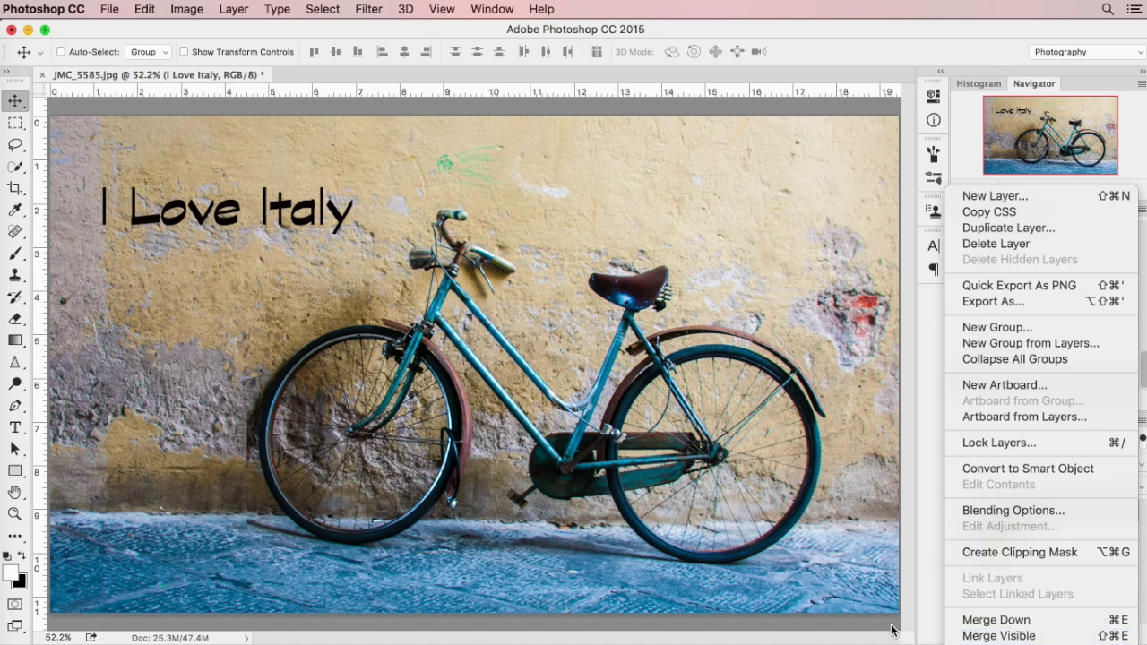
pyautogui.click(919, 618)
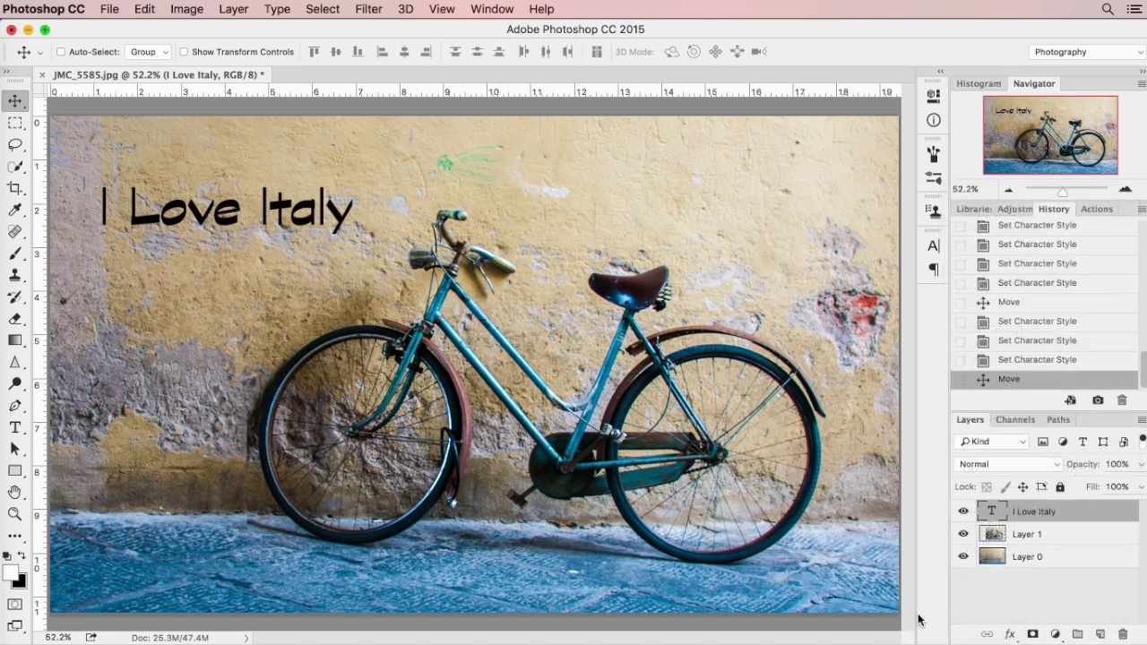
pyautogui.keyDown('shift'); pyautogui.click(1072, 535); pyautogui.keyUp('shift')
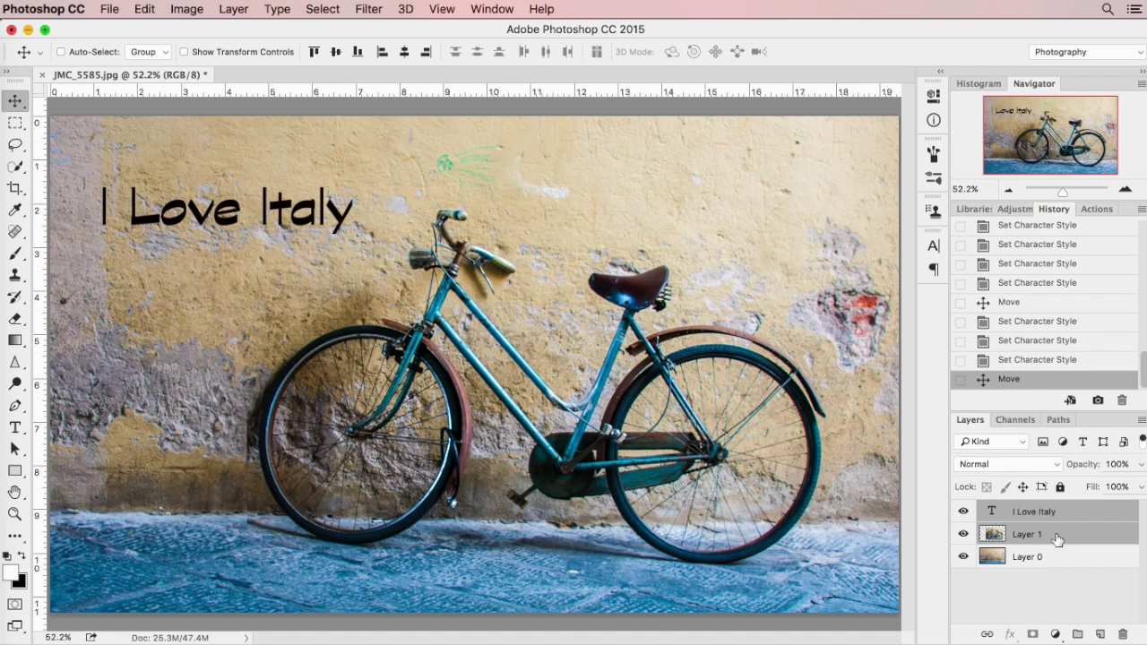
pyautogui.click(963, 535)
pyautogui.click(962, 535)
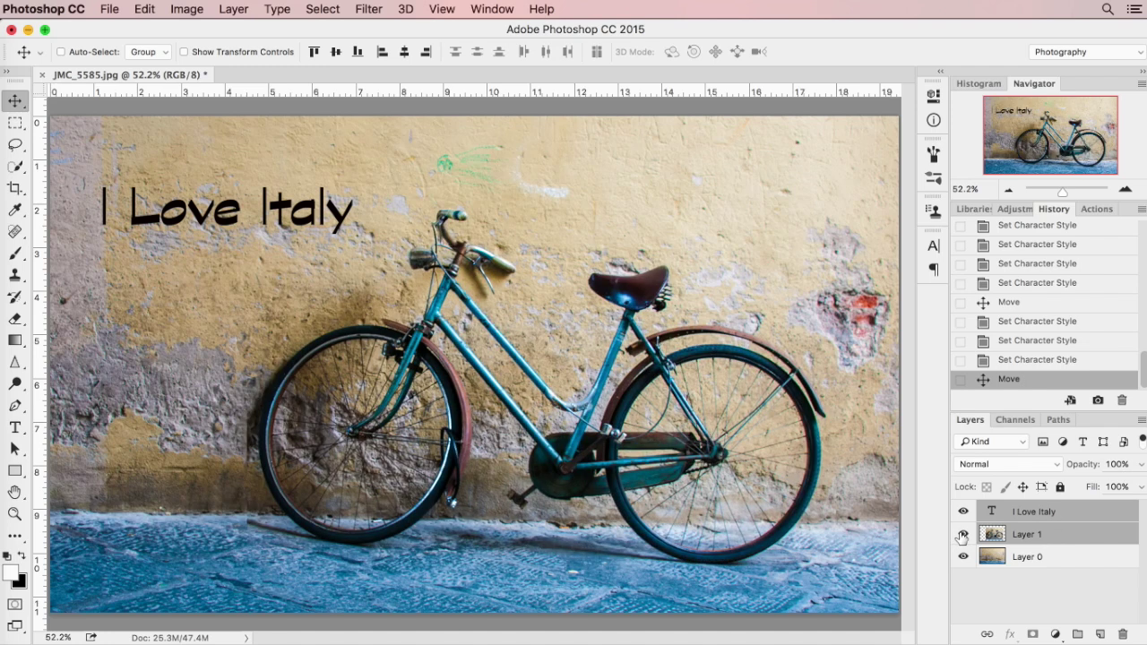
pyautogui.click(1141, 419)
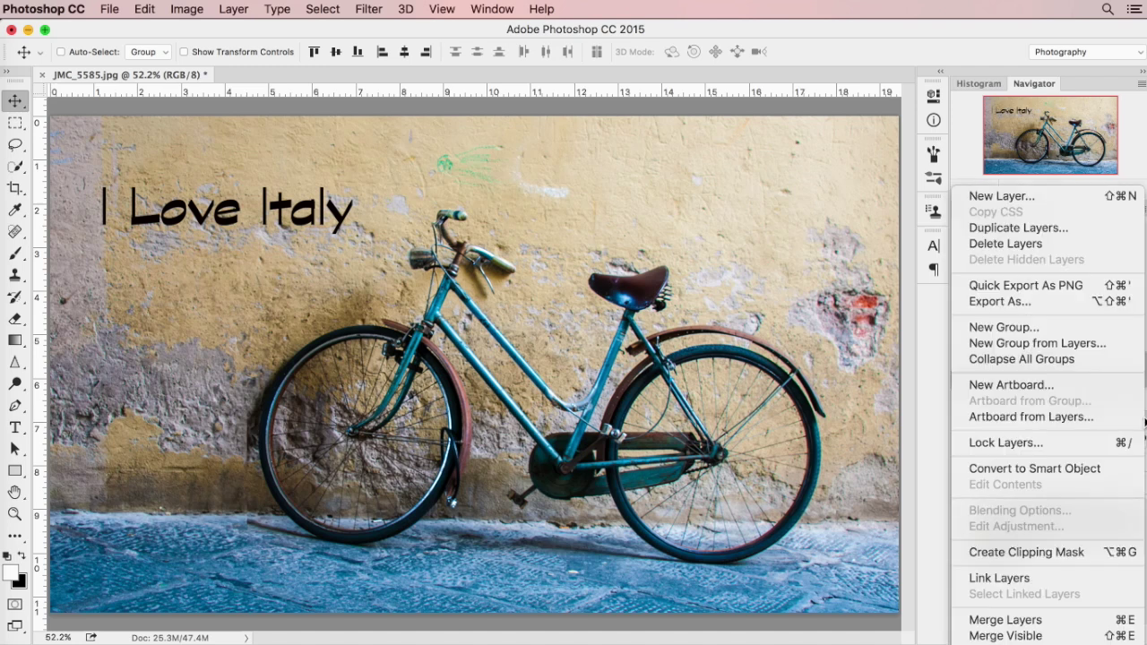
pyautogui.click(1032, 625)
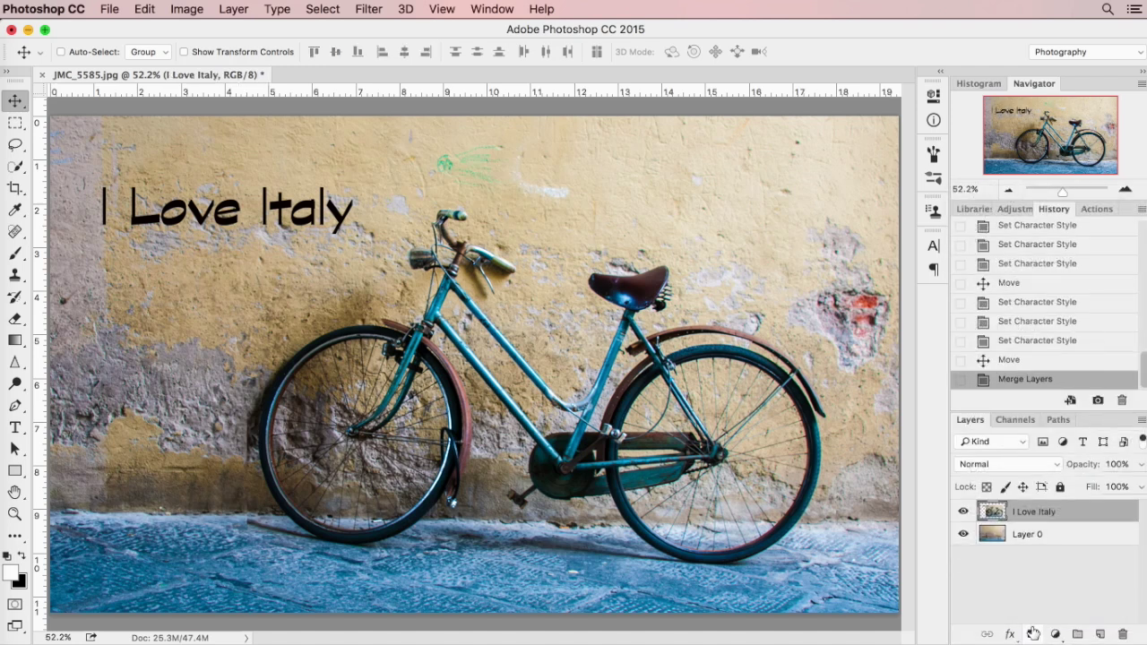
# Hide and show the merged "I Love Italy" layer to examine what it contains, and select Layer 0.
pyautogui.click(963, 514)
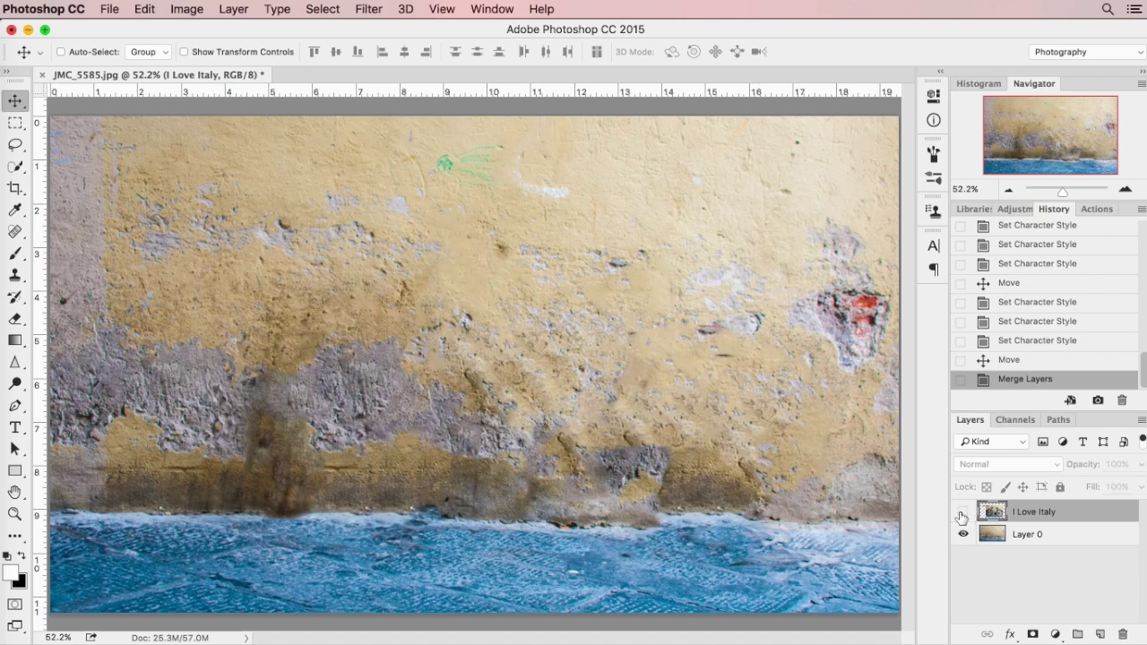
pyautogui.click(963, 514)
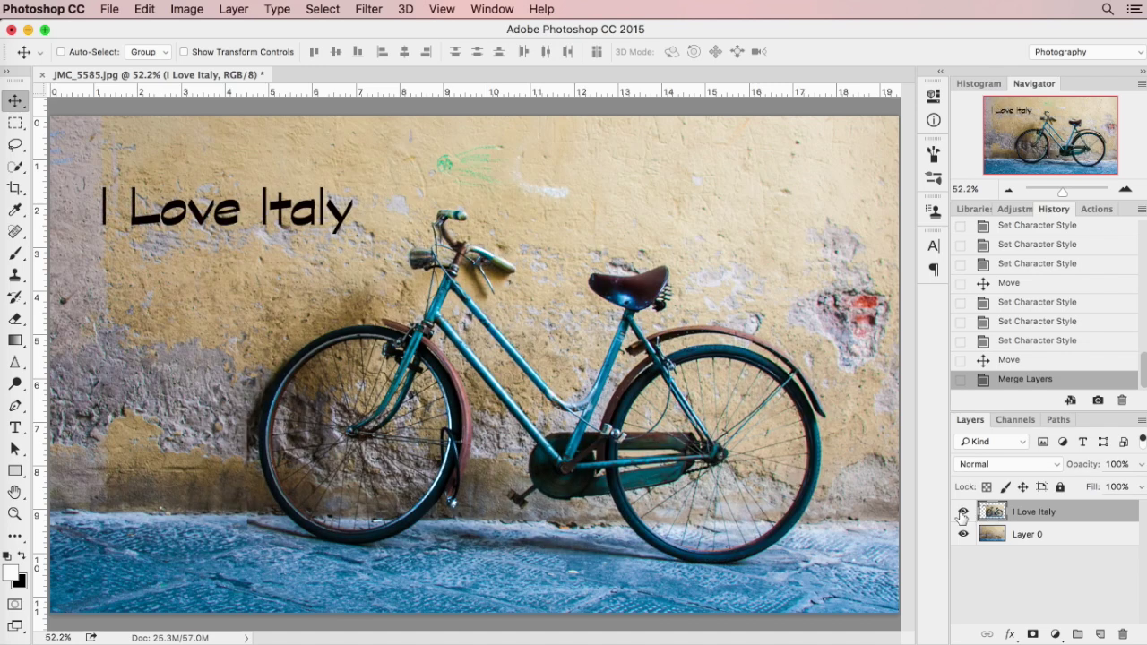
pyautogui.click(1047, 536)
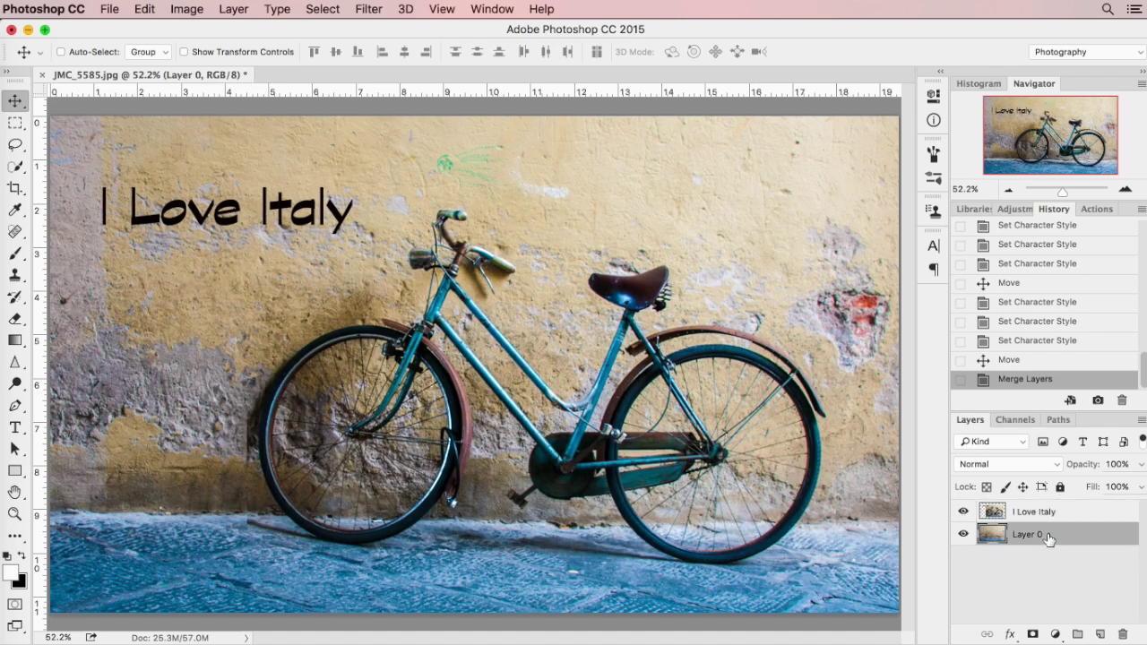